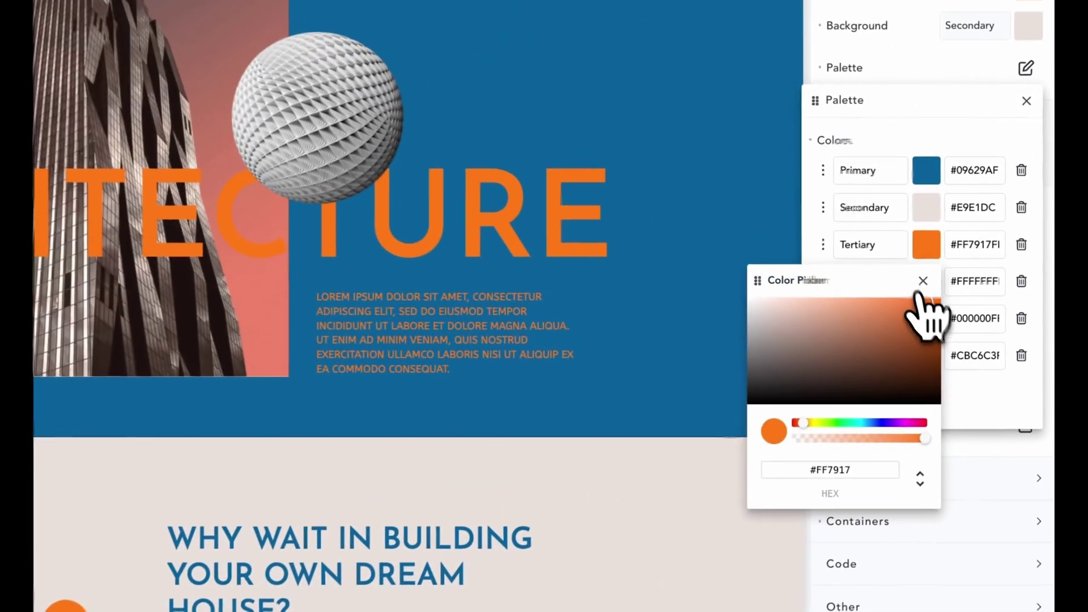
# Recolour the Tertiary swatch from orange to beige #E0C5B0 and the Primary swatch to navy #062133
pyautogui.moveTo(919, 297); pyautogui.dragTo(789, 313)
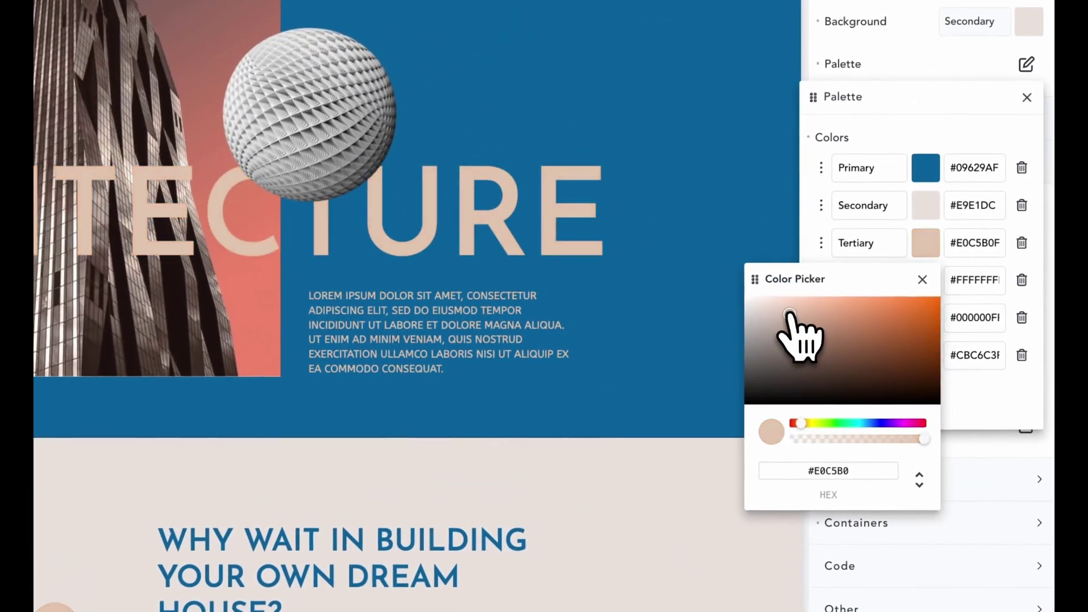
pyautogui.click(922, 279)
pyautogui.click(925, 168)
pyautogui.moveTo(929, 266); pyautogui.dragTo(898, 365)
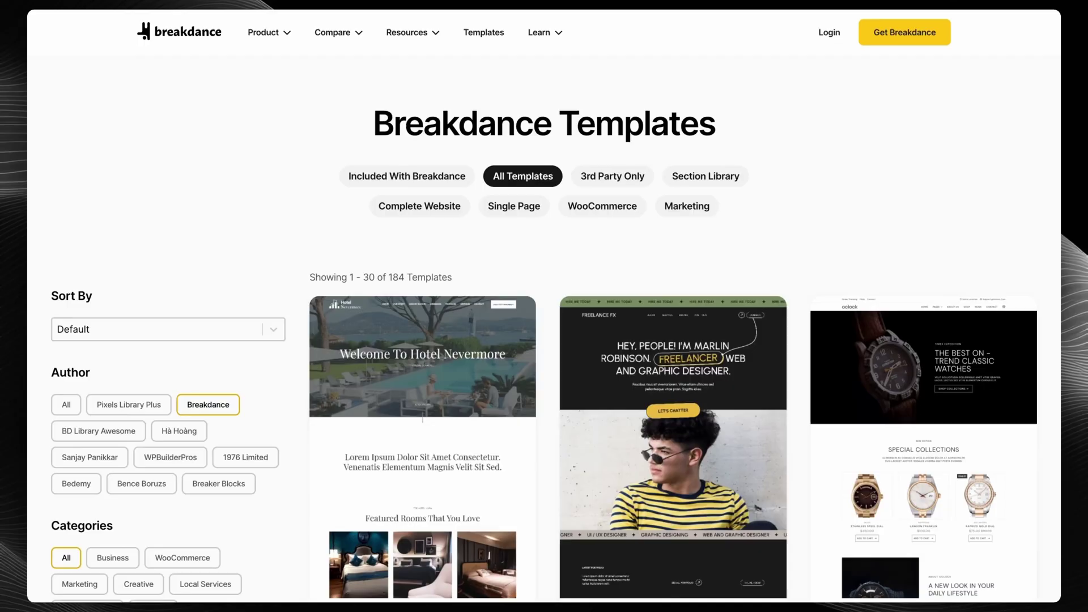
pyautogui.scroll(-15, 673, 306)
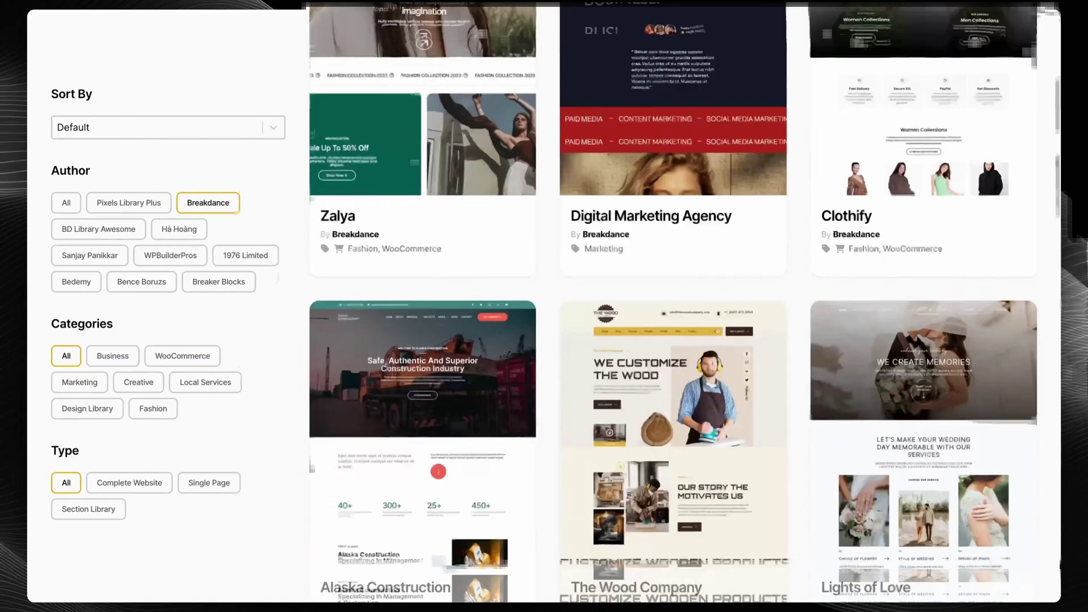
pyautogui.scroll(-7, 673, 306)
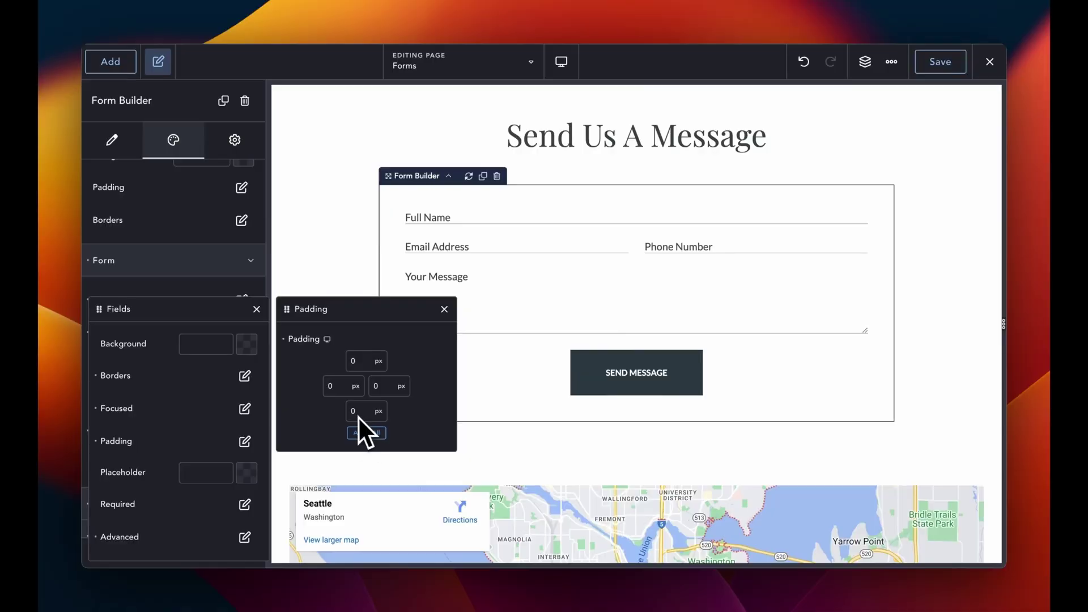
# Give the form fields 20 px bottom padding and a border radius of 25
pyautogui.click(358, 416)
pyautogui.write('20')
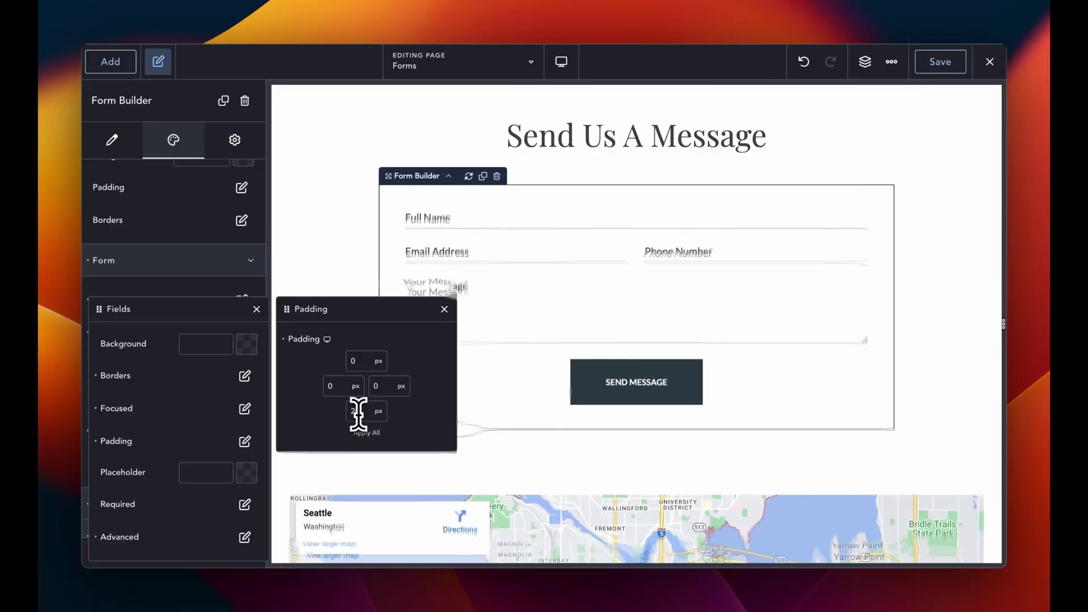
pyautogui.click(444, 309)
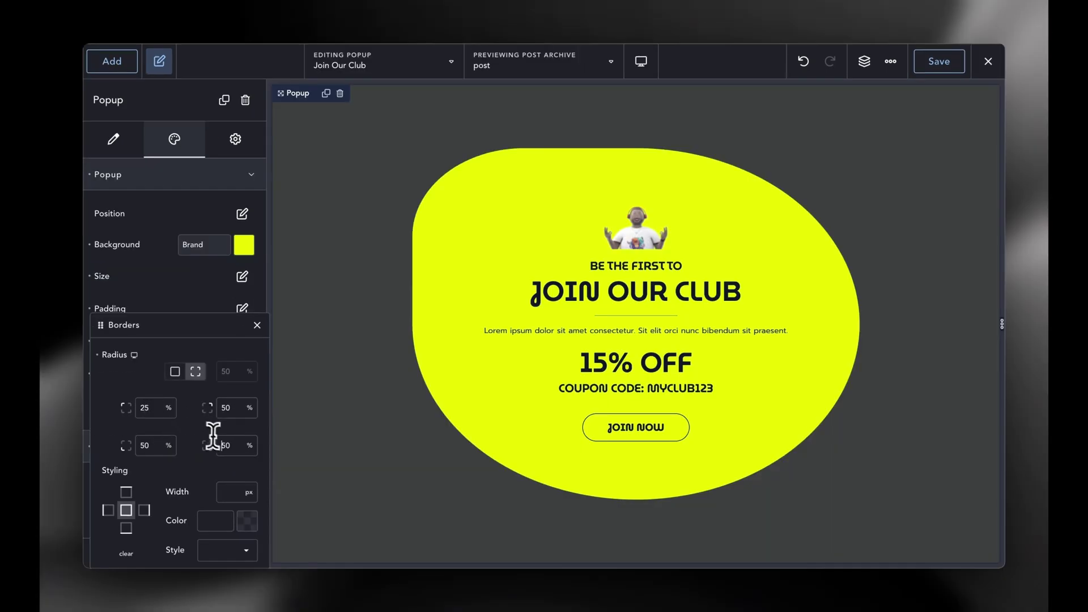
pyautogui.doubleClick(223, 445)
pyautogui.write('25')
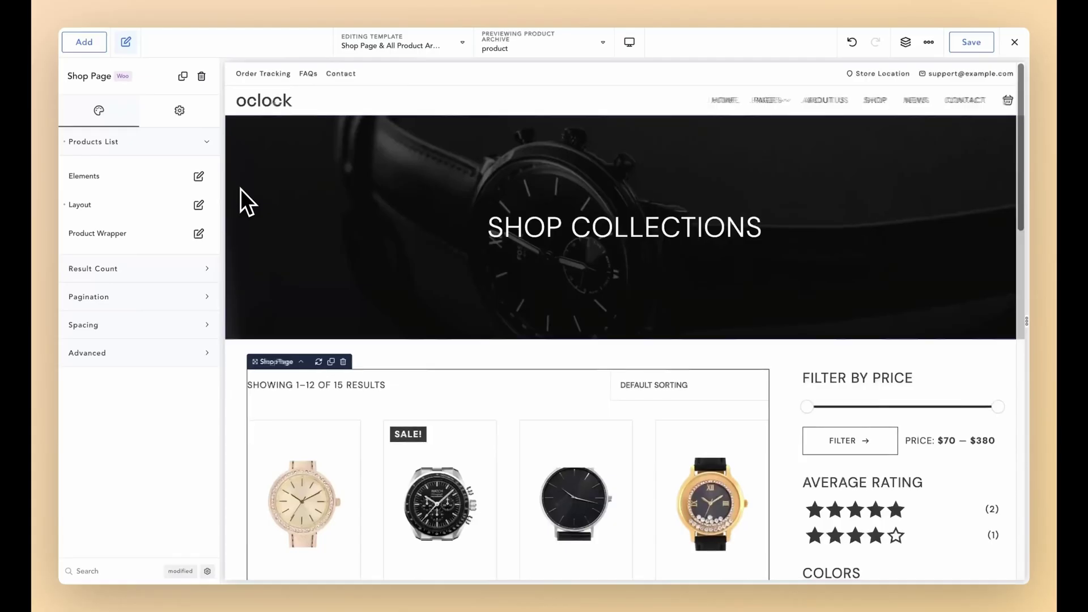
# Show 3 products per row instead of 4 in the product list layout
pyautogui.scroll(-5, 240, 189)
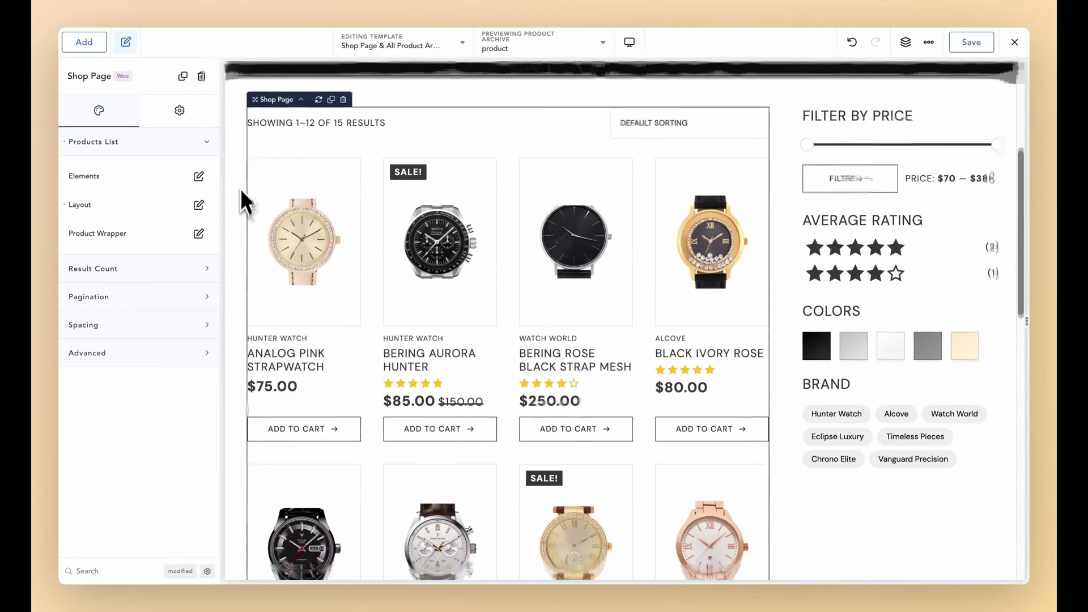
pyautogui.scroll(-3, 240, 189)
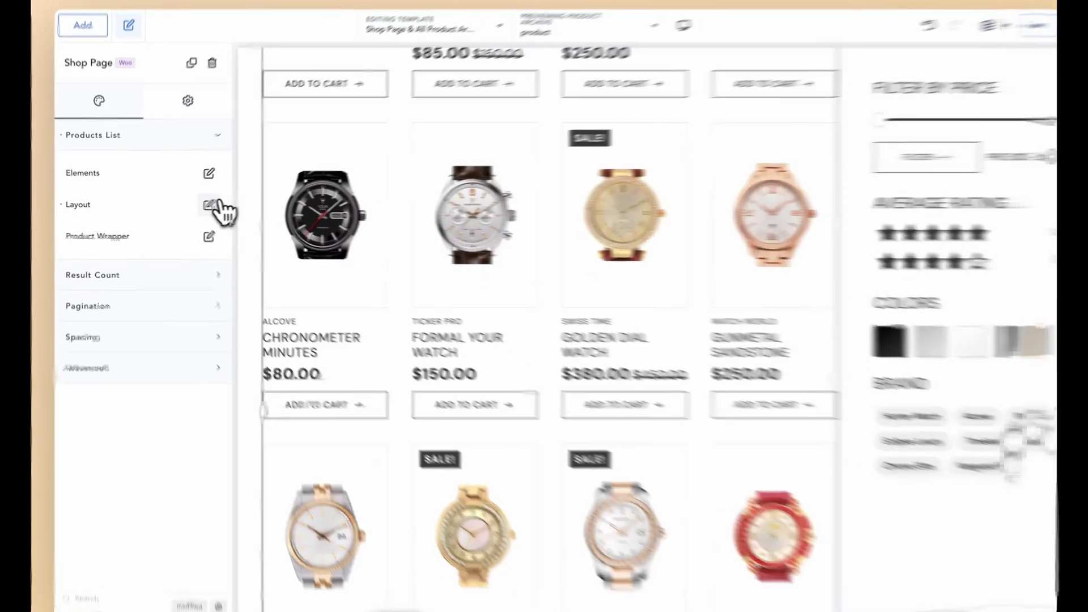
pyautogui.click(198, 204)
pyautogui.click(255, 285)
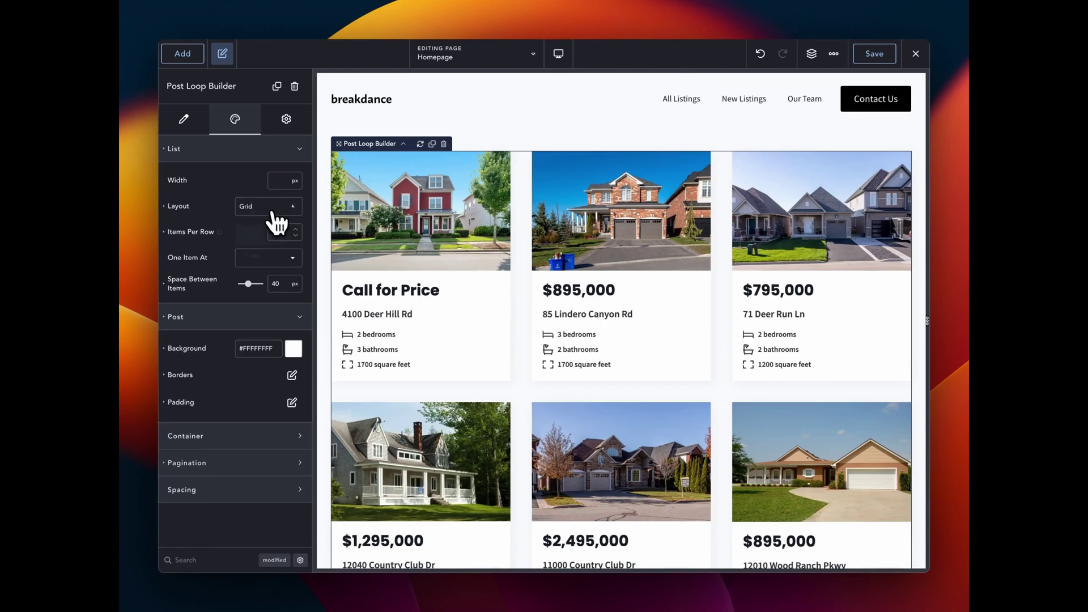
# Switch the Post Loop Builder listings layout to Slider and advance to the next listing
pyautogui.click(274, 208)
pyautogui.click(274, 224)
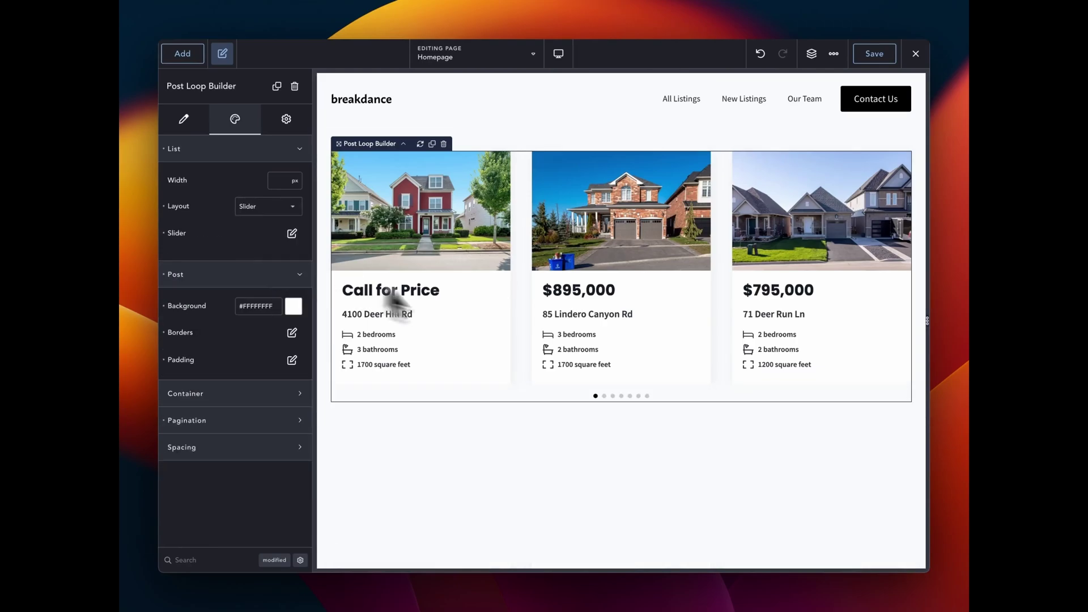
pyautogui.click(604, 396)
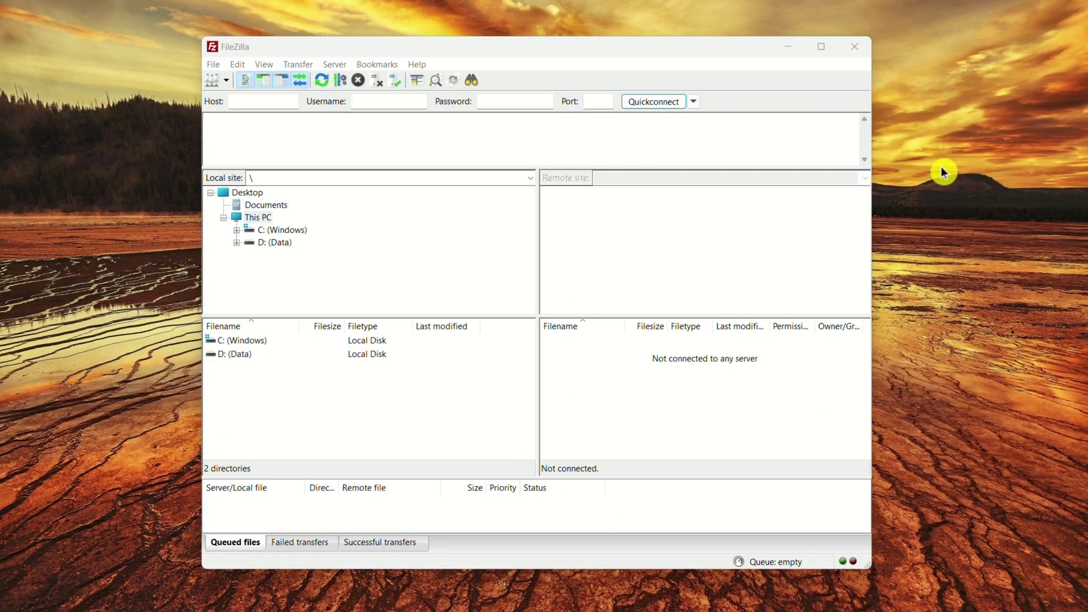
# Connect to the saved GigaPress site via Site Manager and browse to /public_html/wp-admin
pyautogui.click(214, 66)
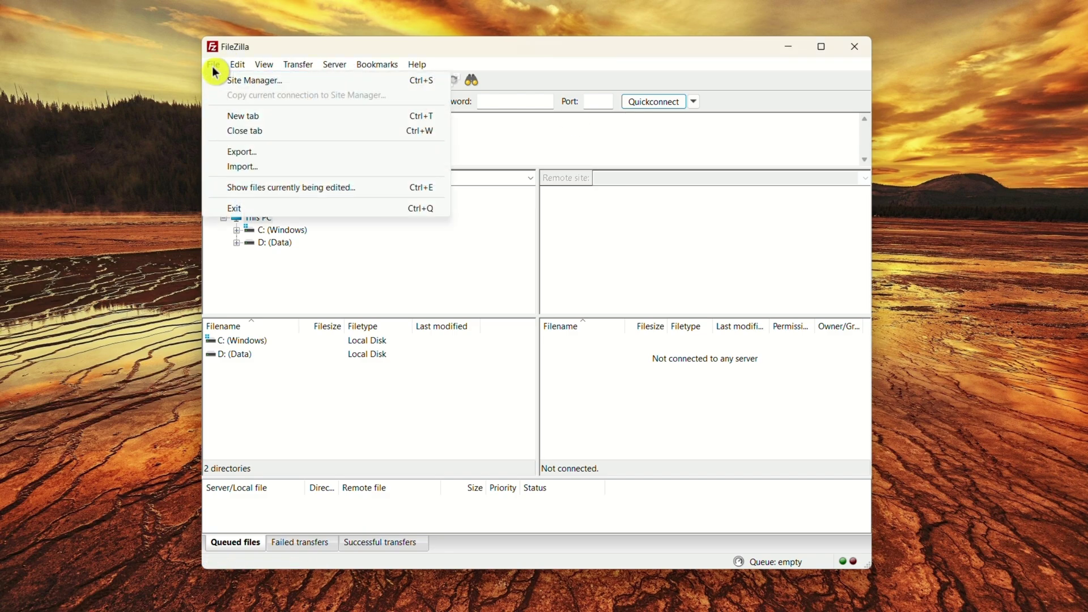
pyautogui.click(299, 83)
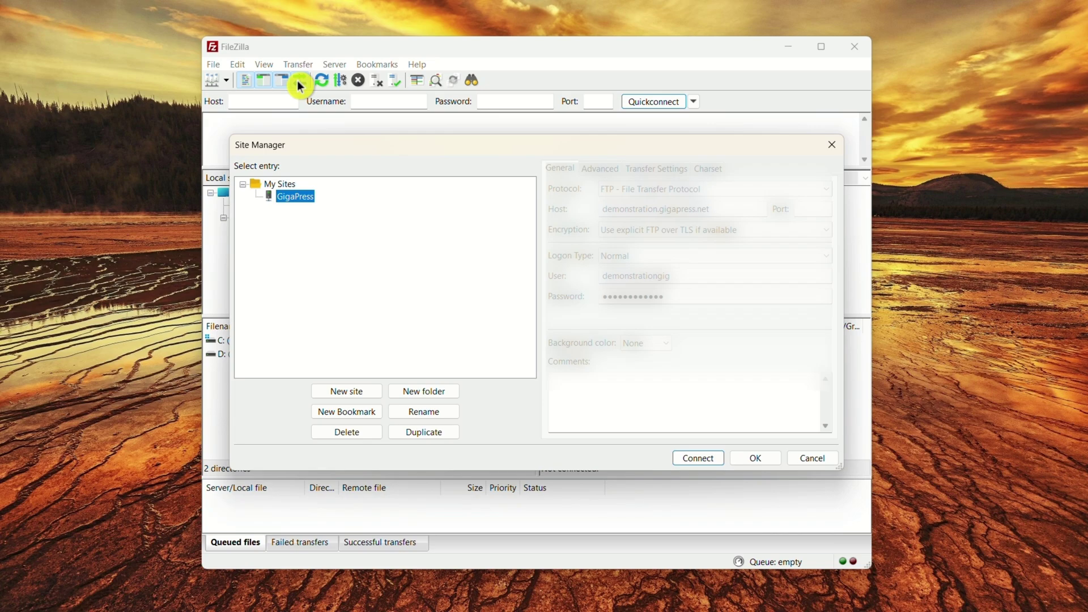
pyautogui.click(347, 391)
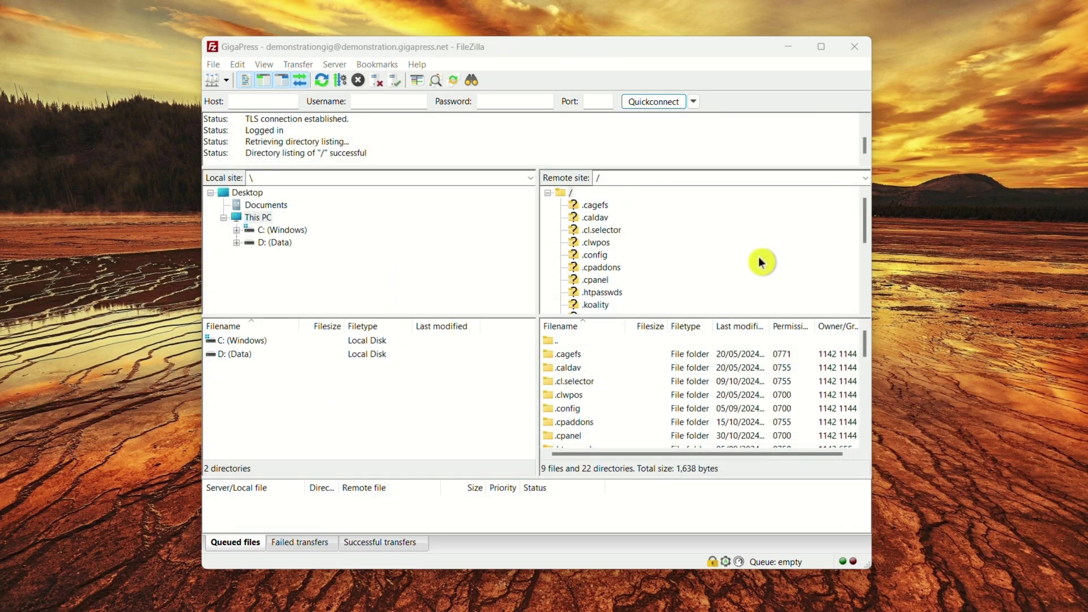
pyautogui.click(604, 293)
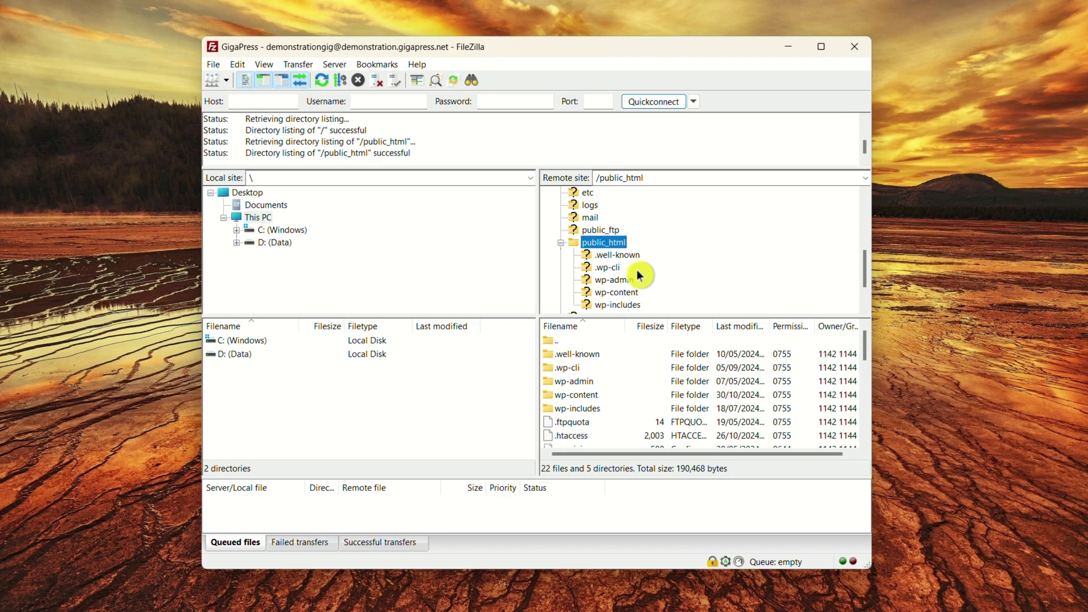
pyautogui.click(623, 280)
# Give wp-admin permission 755, recursing into subdirectories and applying to directories only
pyautogui.rightClick(620, 216)
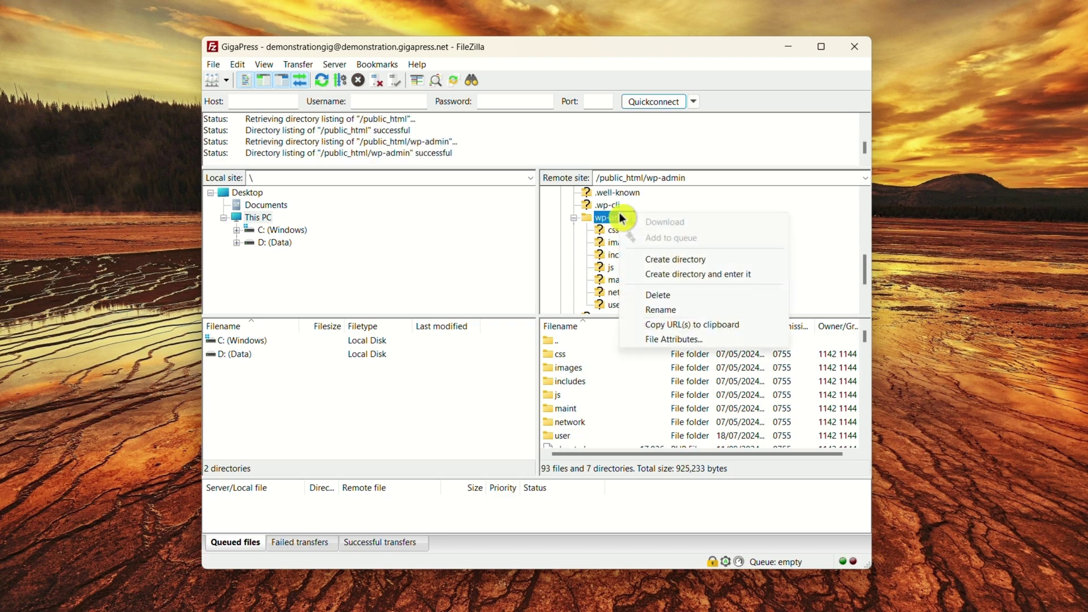
pyautogui.click(674, 339)
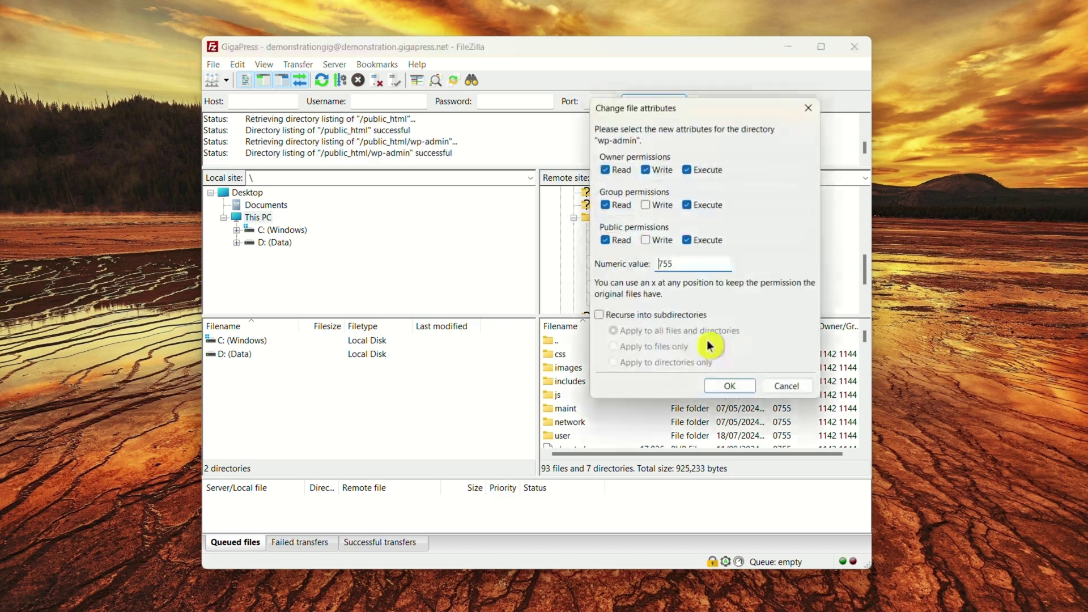
pyautogui.doubleClick(666, 264)
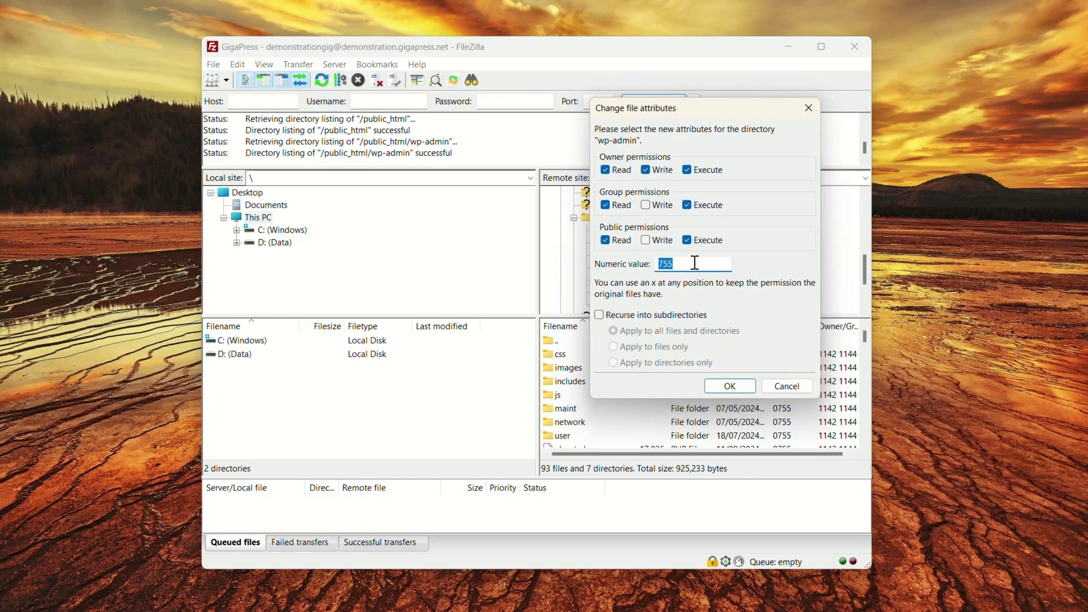
pyautogui.click(599, 315)
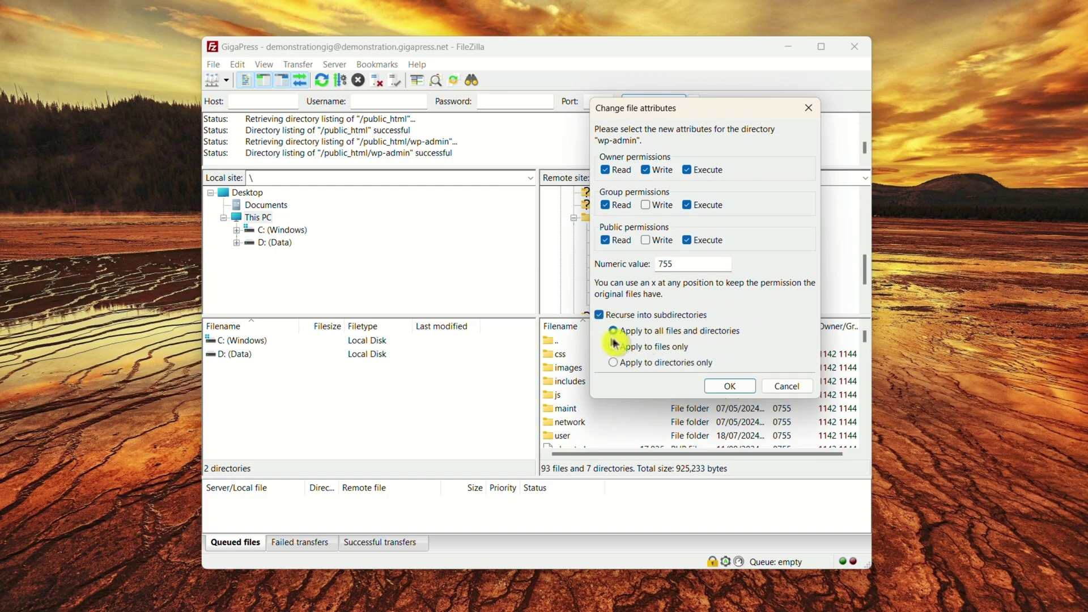
pyautogui.click(613, 364)
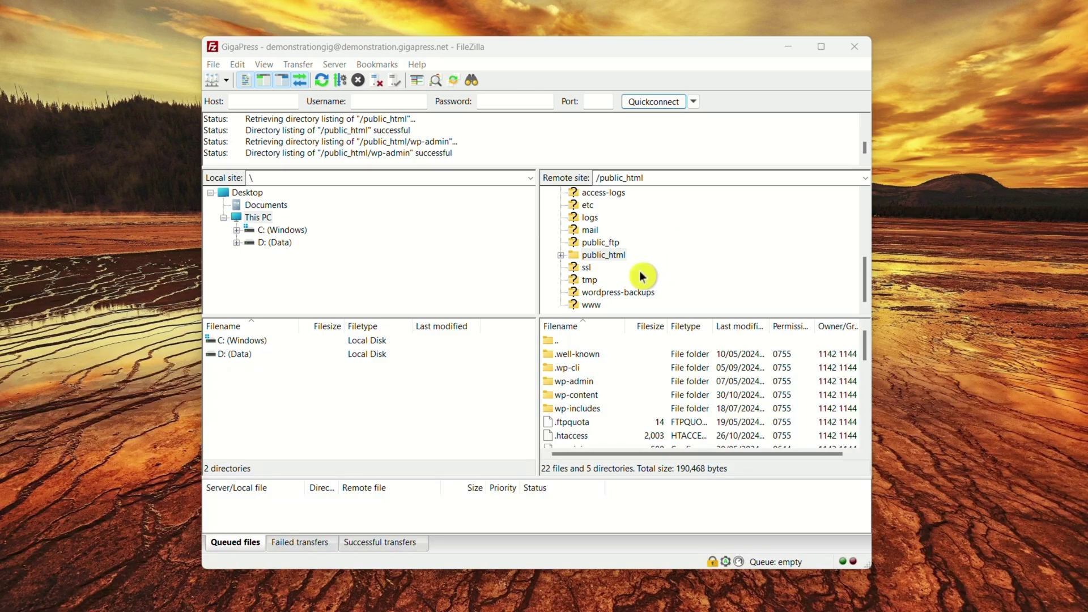
# Under public_html/wp-content, rename the plugins folder to plugins_old
pyautogui.doubleClick(618, 255)
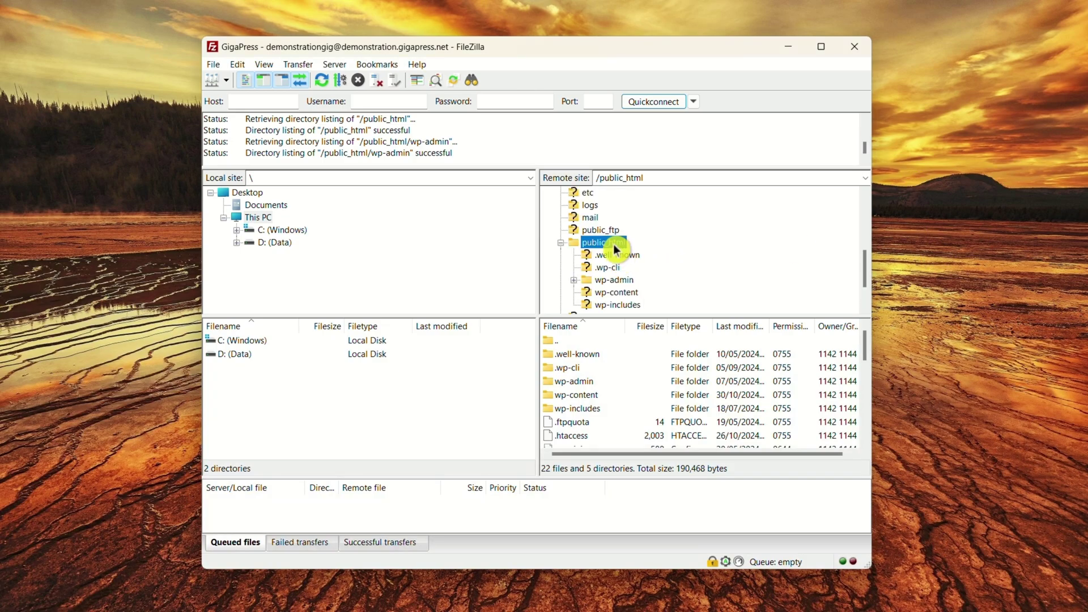
pyautogui.click(622, 292)
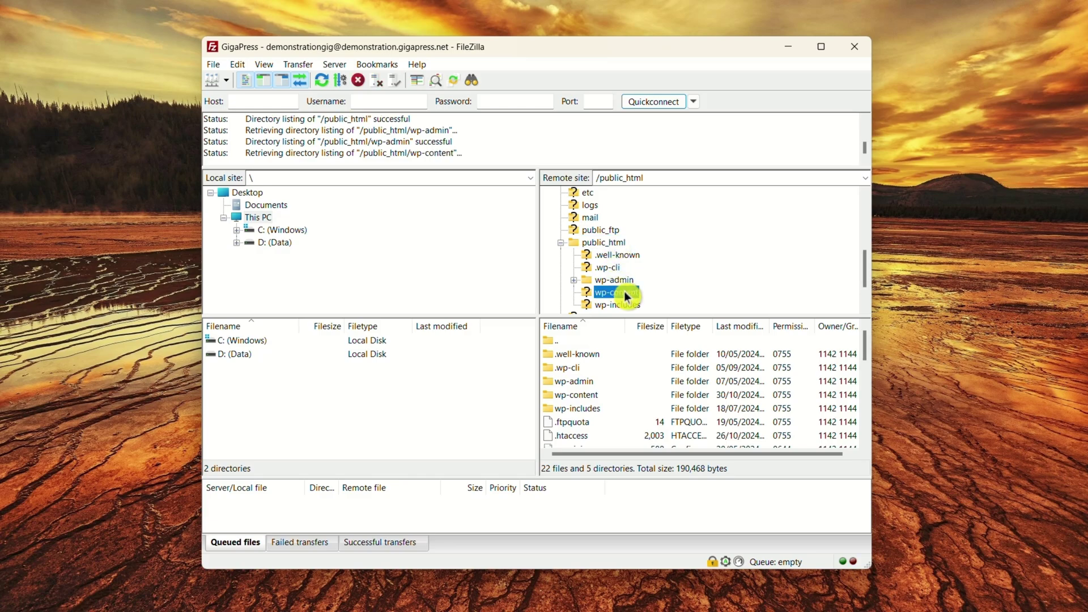
pyautogui.click(583, 355)
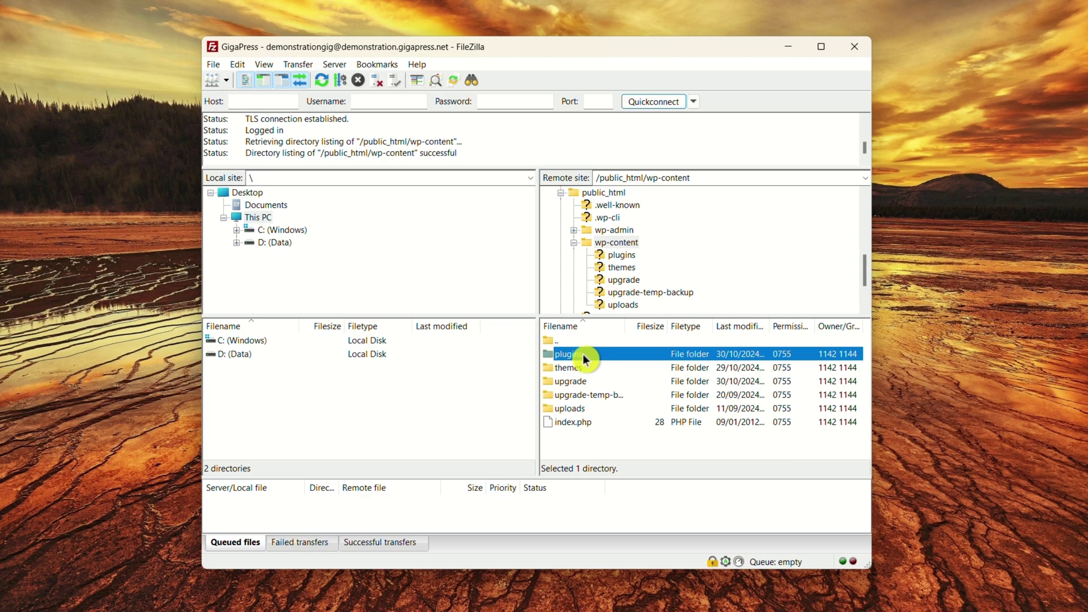
pyautogui.rightClick(582, 353)
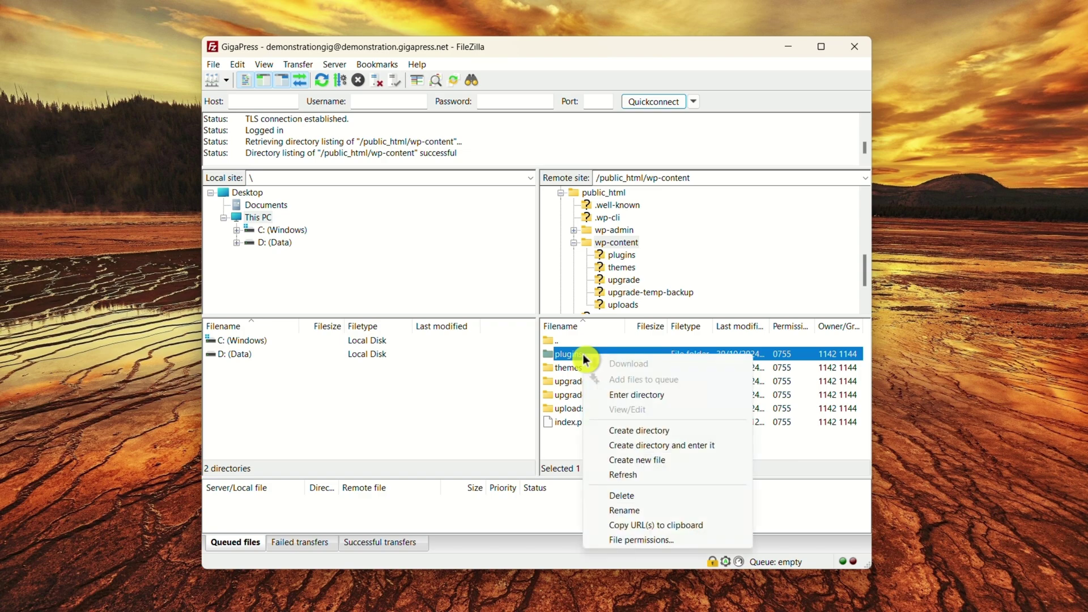
pyautogui.click(657, 510)
pyautogui.write('plugins')
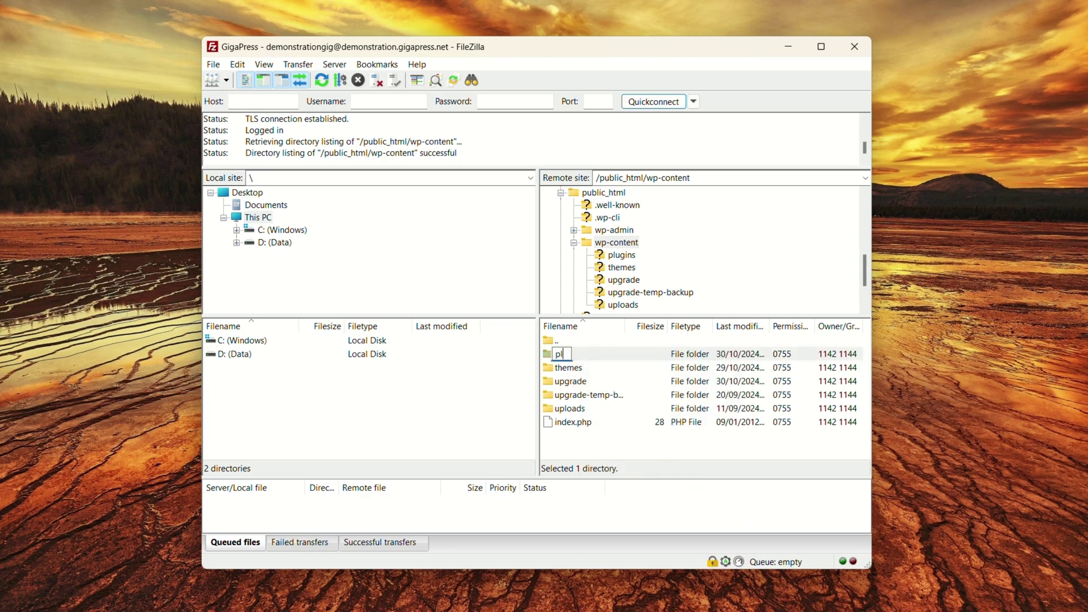
pyautogui.write('_old')
# Confirm the plugins_old name and view the Installed Plugins list in WordPress
pyautogui.press('Return')
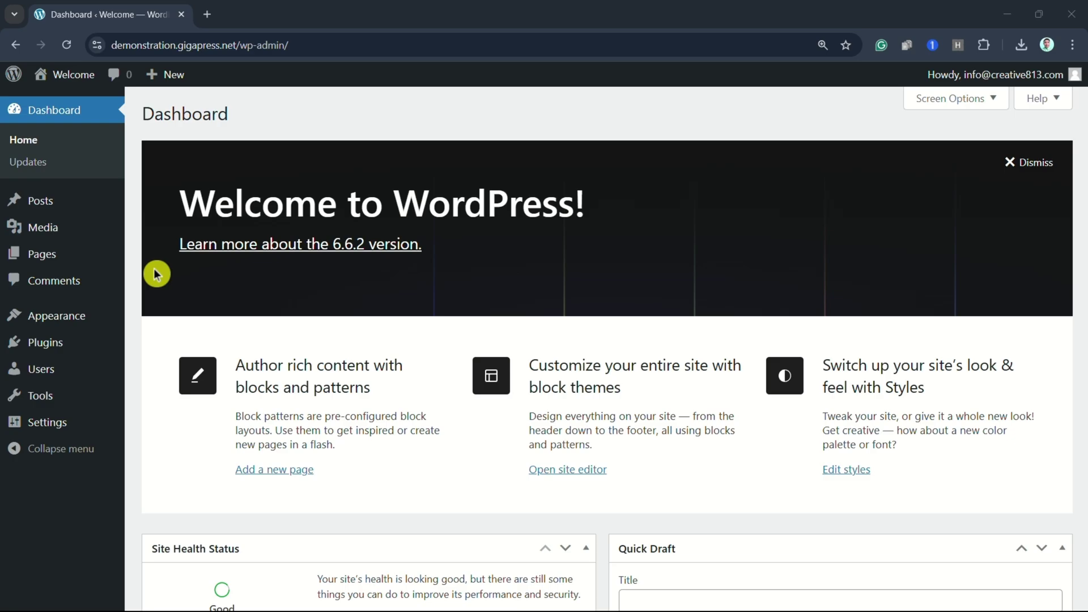
pyautogui.moveTo(39, 348)
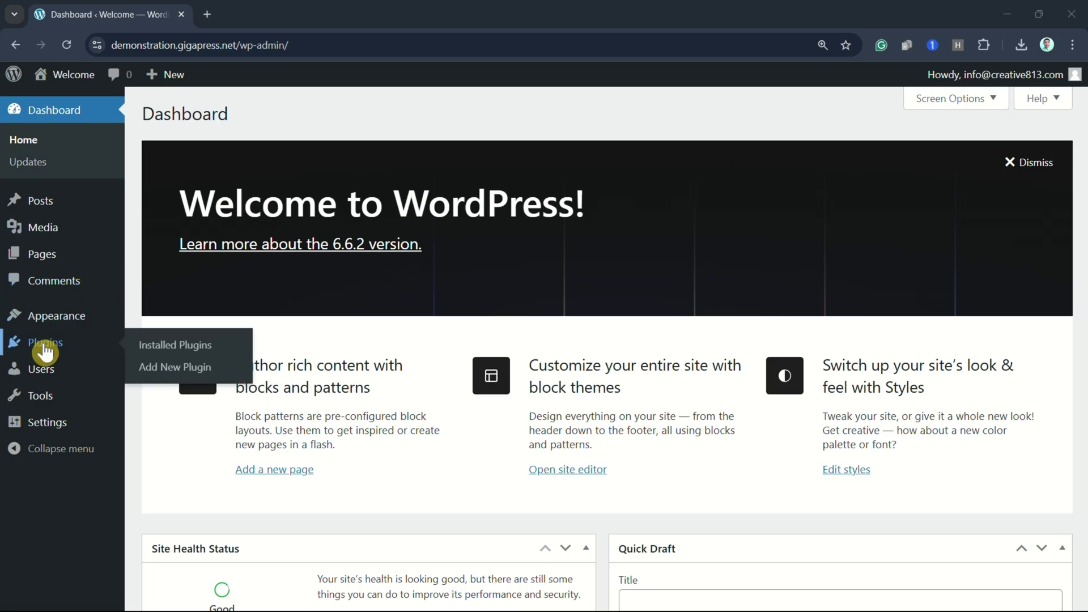
pyautogui.click(199, 347)
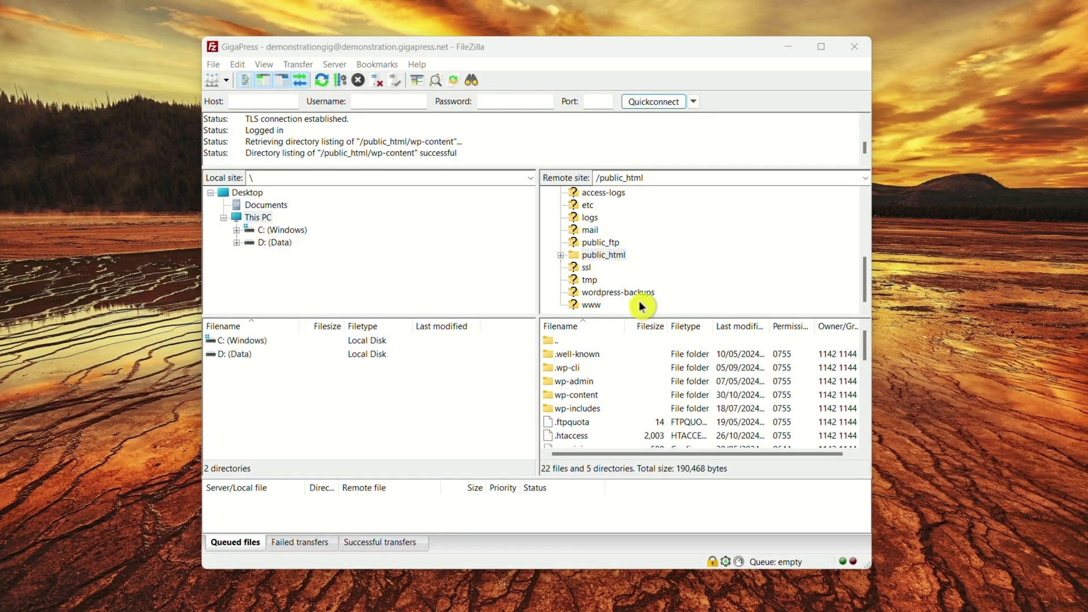
# Select the .htaccess file in the public_html listing and bring up its context menu
pyautogui.click(614, 253)
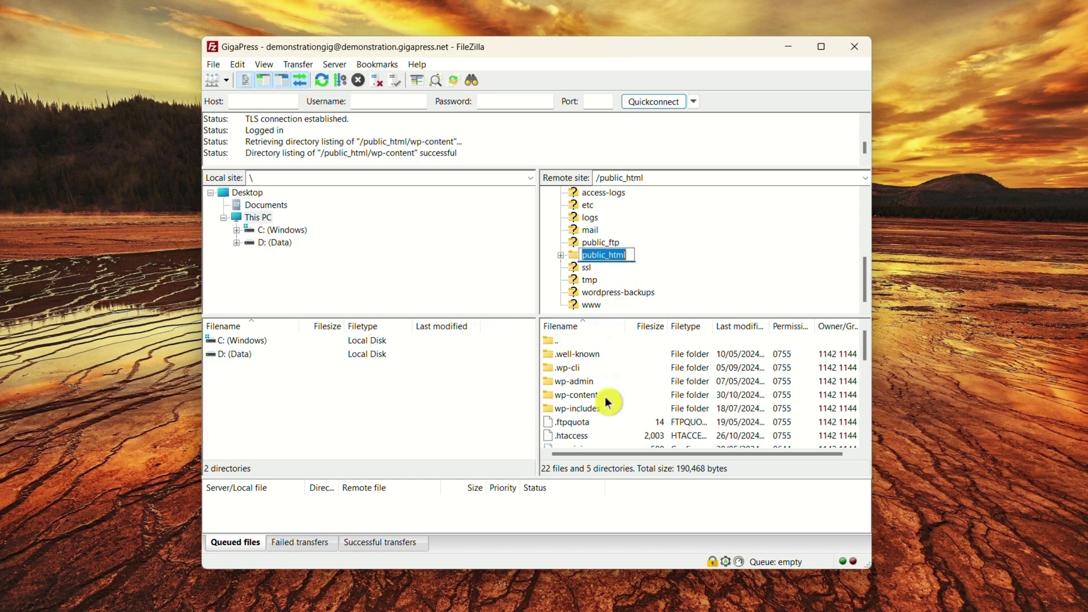
pyautogui.scroll(-2, 603, 406)
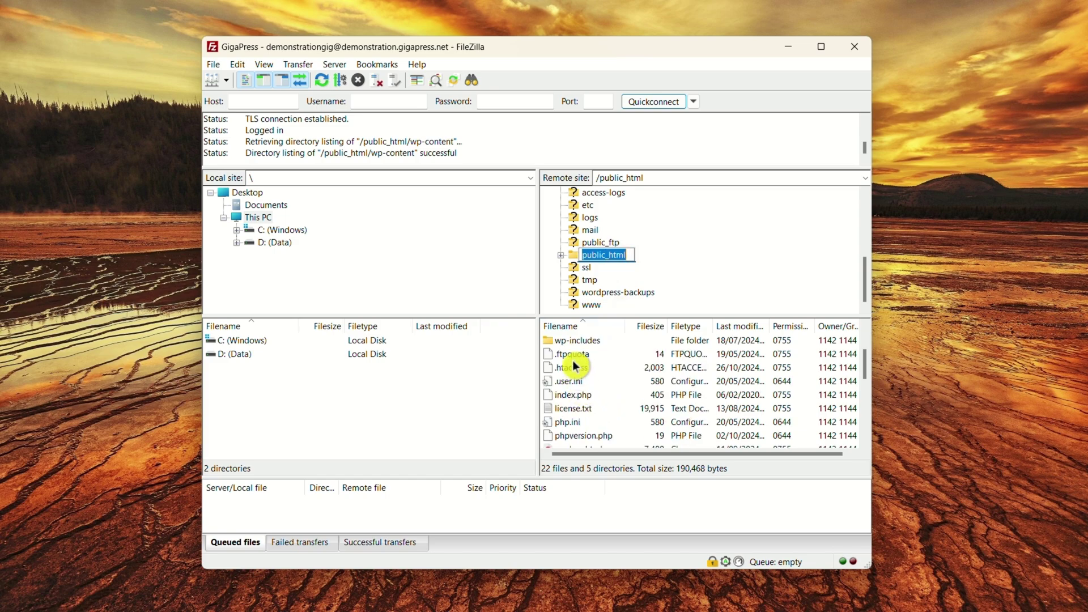
pyautogui.click(590, 368)
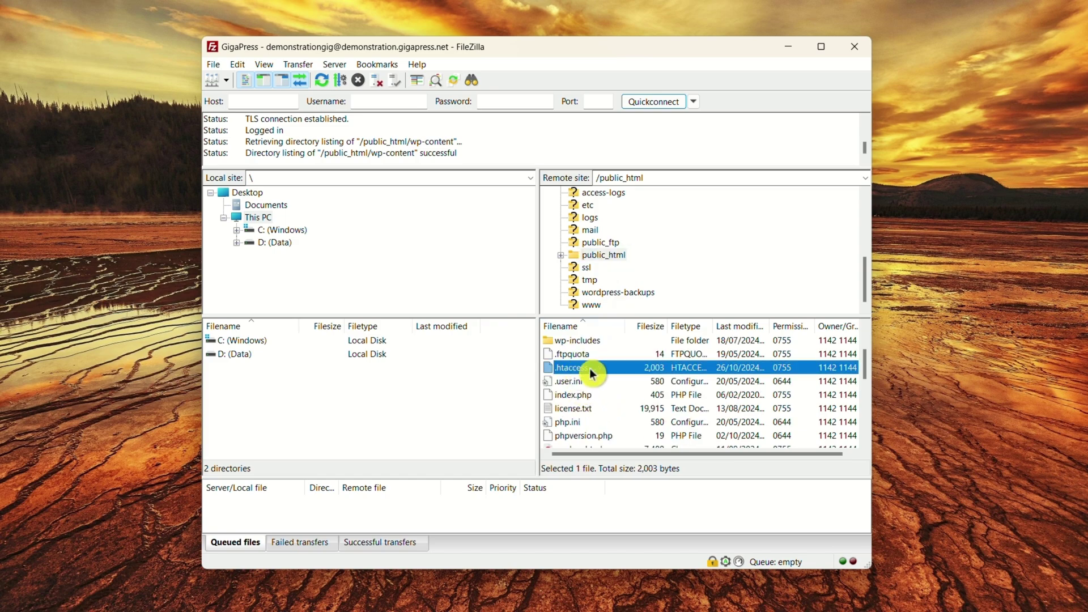
pyautogui.rightClick(621, 377)
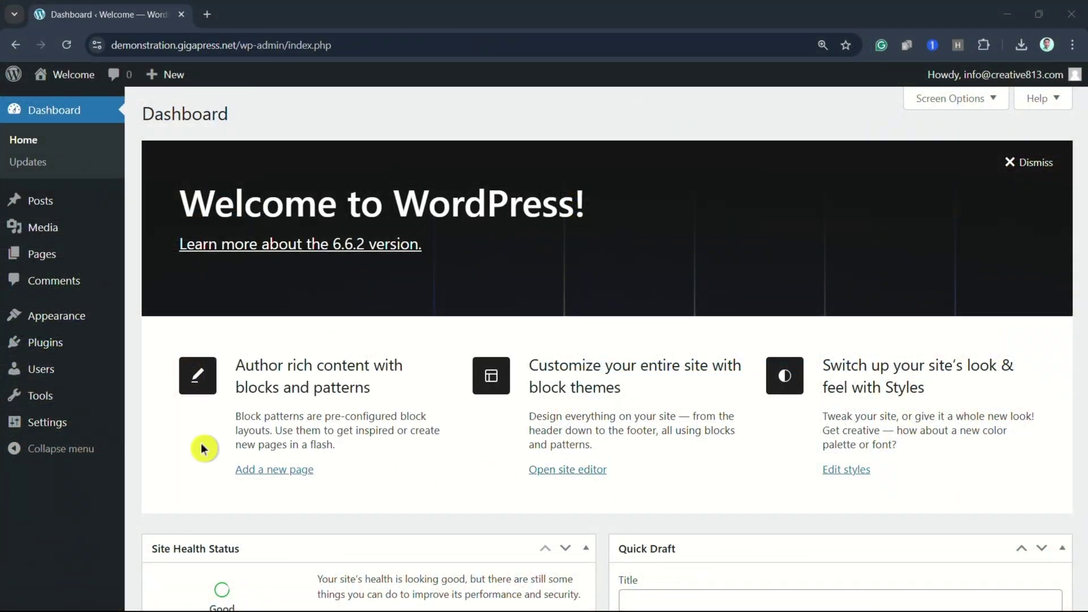
# Go to Settings > Permalinks in WordPress admin and scroll down toward Save Changes
pyautogui.moveTo(56, 429)
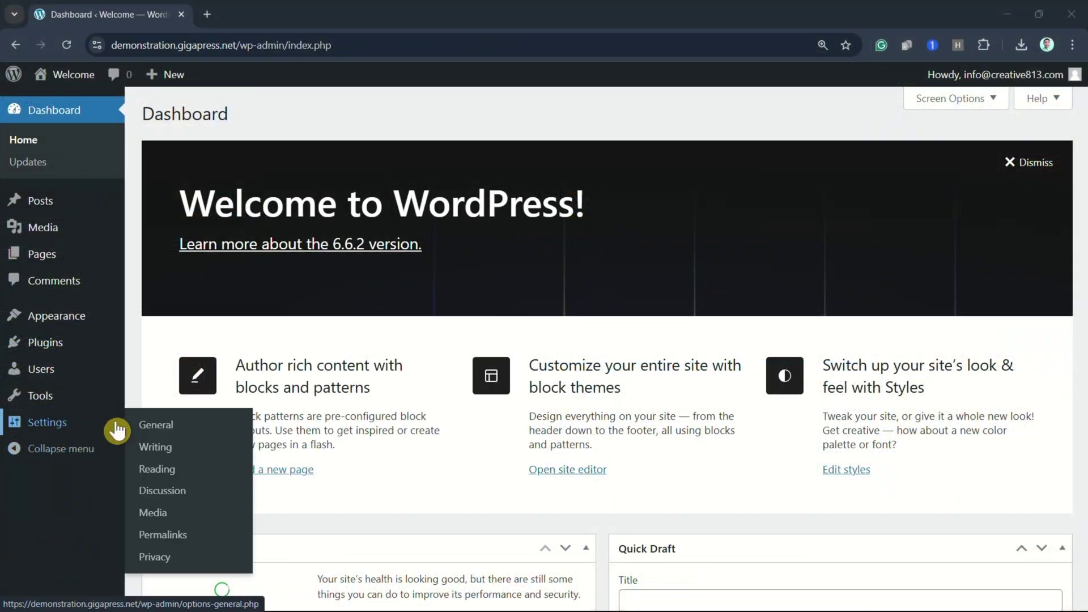
pyautogui.click(183, 537)
pyautogui.scroll(-5, 817, 400)
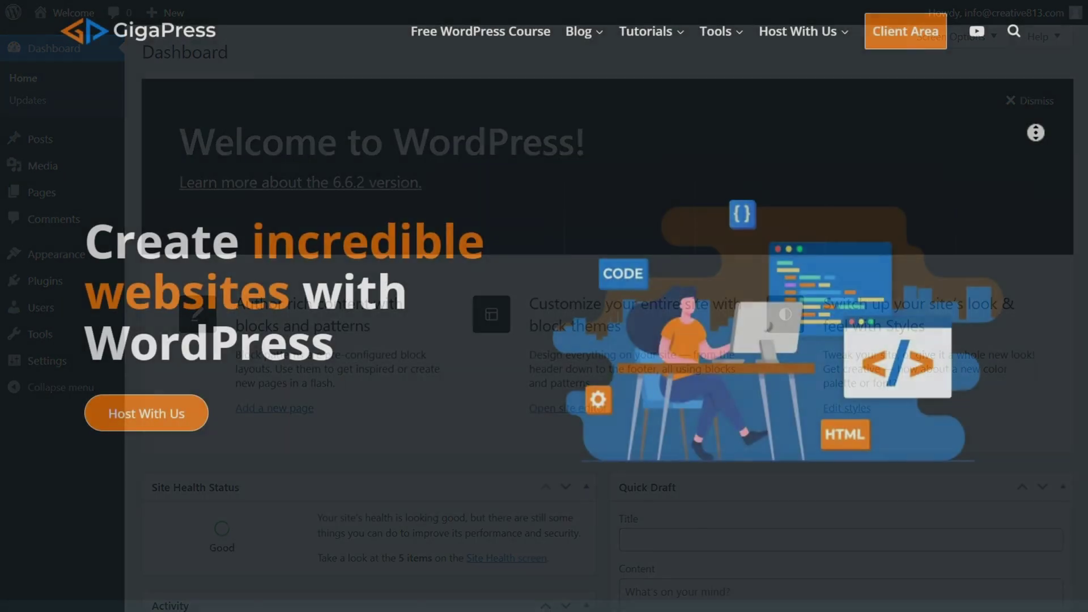
# Scroll the GigaPress homepage down to the WordPress Masterclass course section
pyautogui.scroll(-6, 1046, 243)
pyautogui.scroll(-20, 1046, 244)
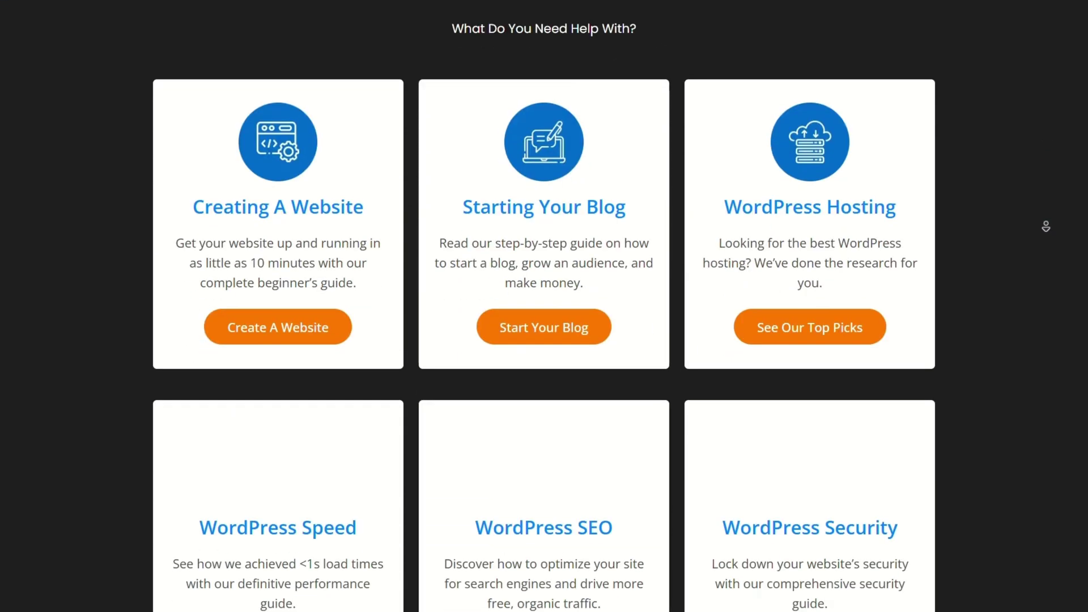
pyautogui.scroll(-2, 1046, 227)
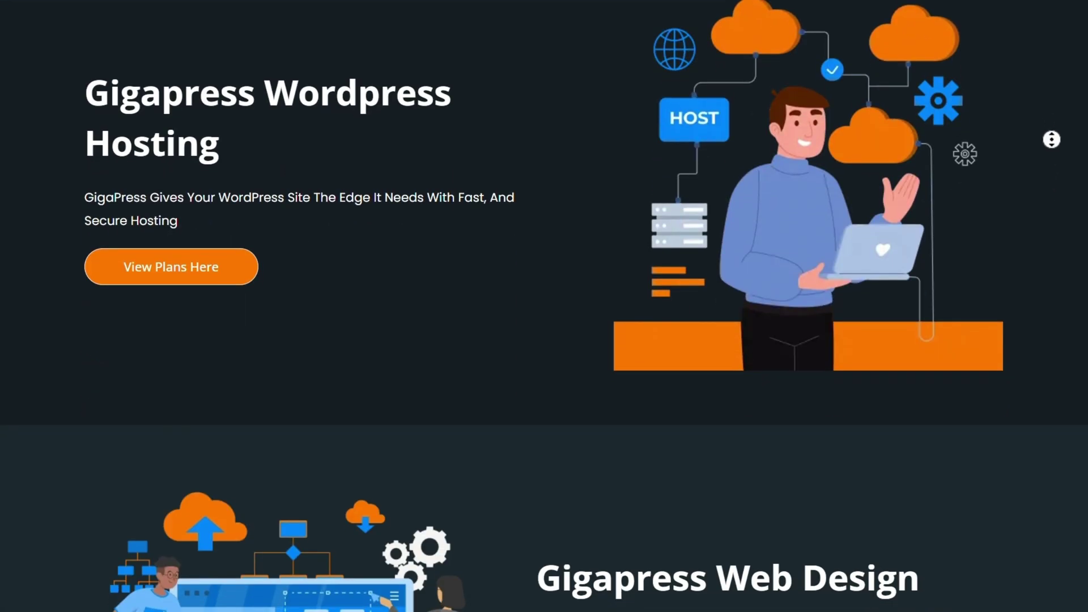
pyautogui.scroll(3, 1050, 113)
pyautogui.scroll(5, 1049, 93)
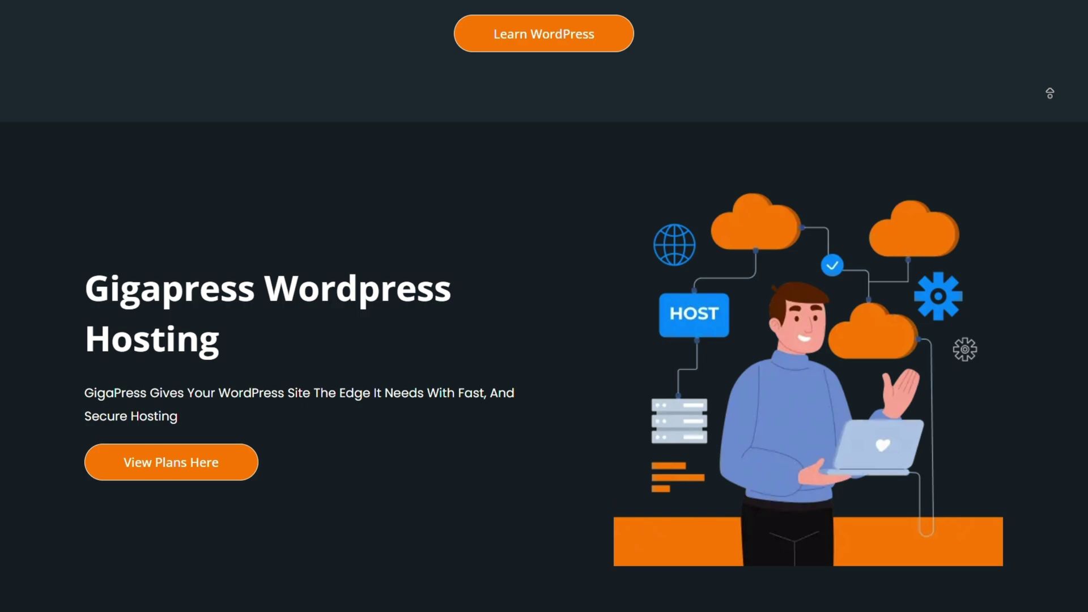